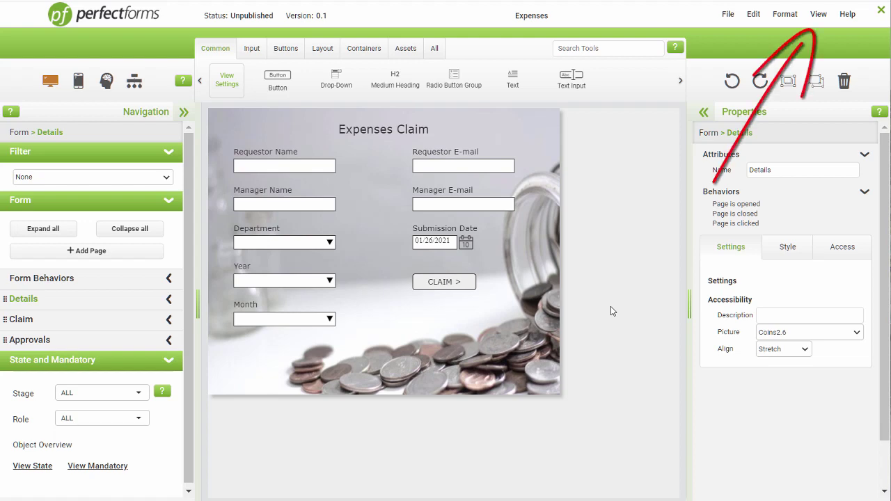
- Turn on the object markers for the form design view
click(817, 19)
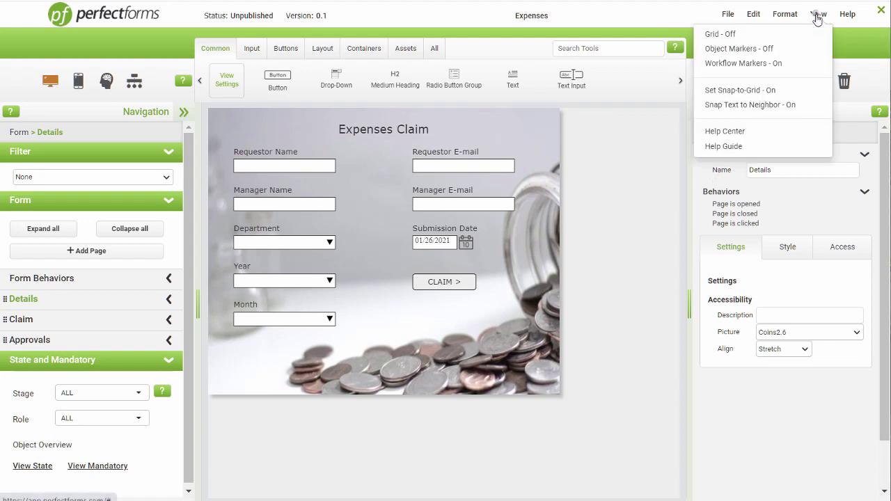
click(769, 50)
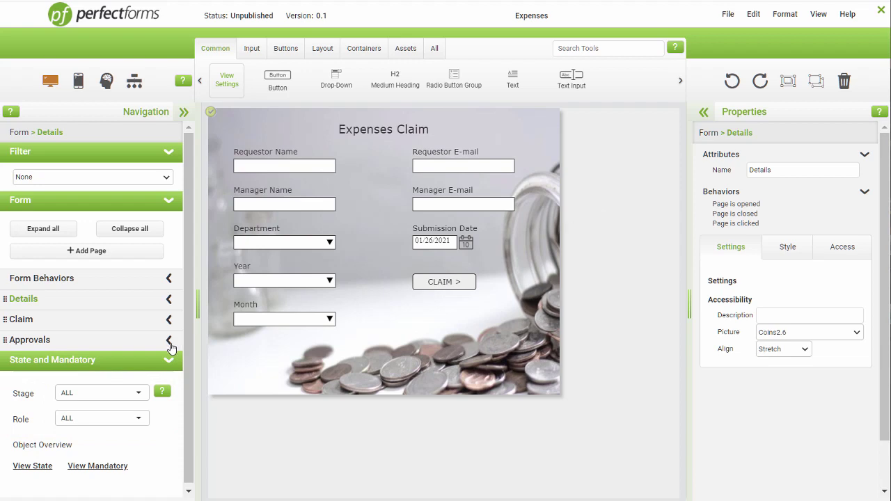
- Make the Requestor Name and Requestor E-mail fields on the Details page mandatory for all stages and roles
click(137, 394)
click(138, 395)
click(137, 419)
click(137, 420)
click(271, 170)
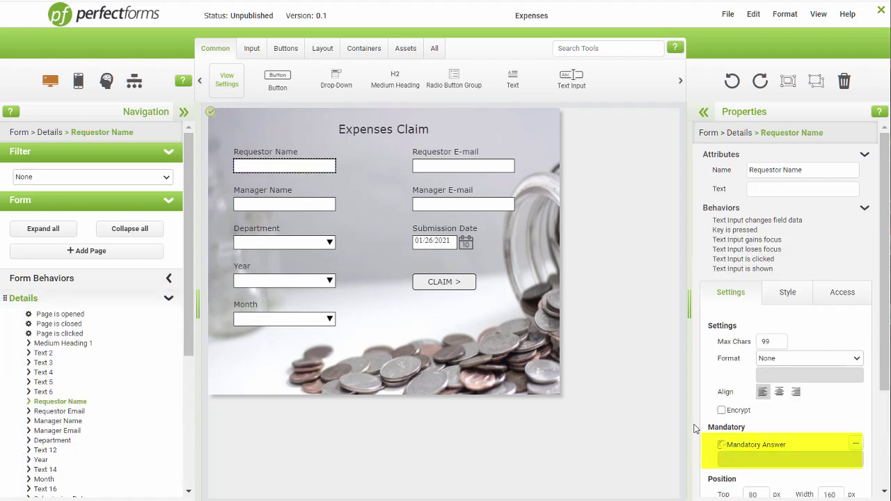
click(721, 445)
click(438, 167)
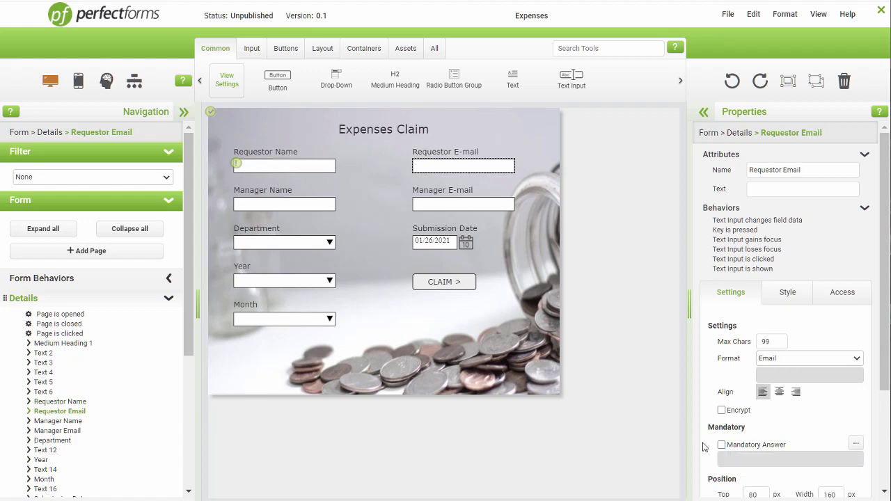
click(721, 444)
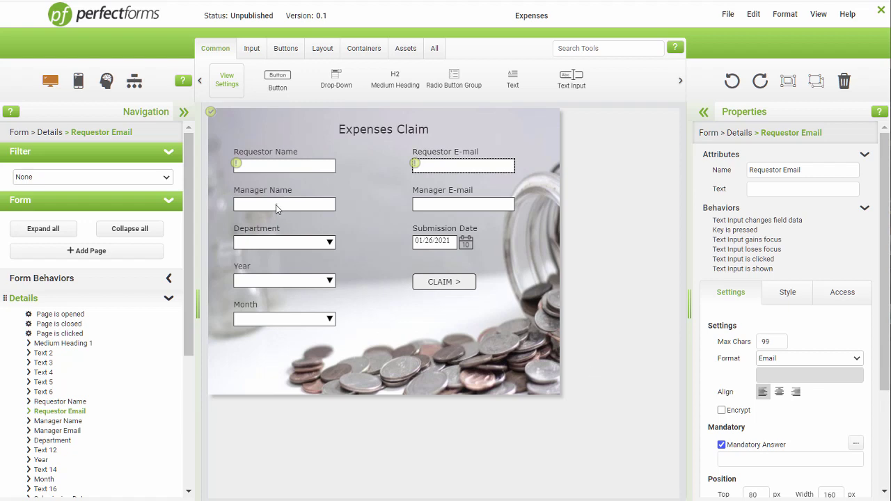
- Make the Manager Name, Manager E-mail, Department, Year and Month fields mandatory together in one multiple selection
ctrl+click(315, 208)
ctrl+click(426, 204)
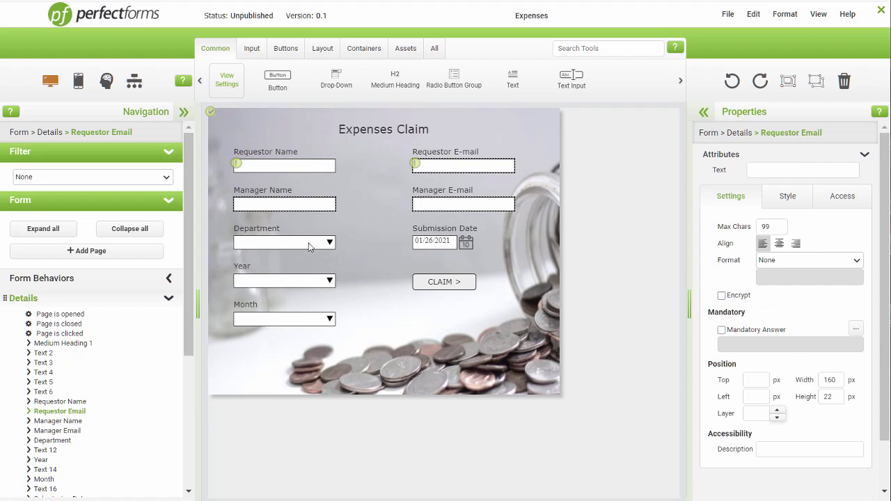
ctrl+click(309, 247)
ctrl+click(305, 281)
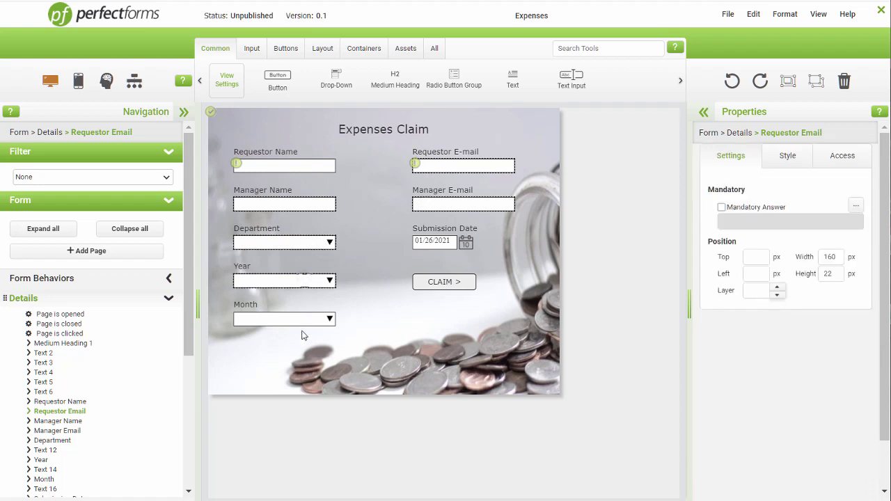
ctrl+click(300, 322)
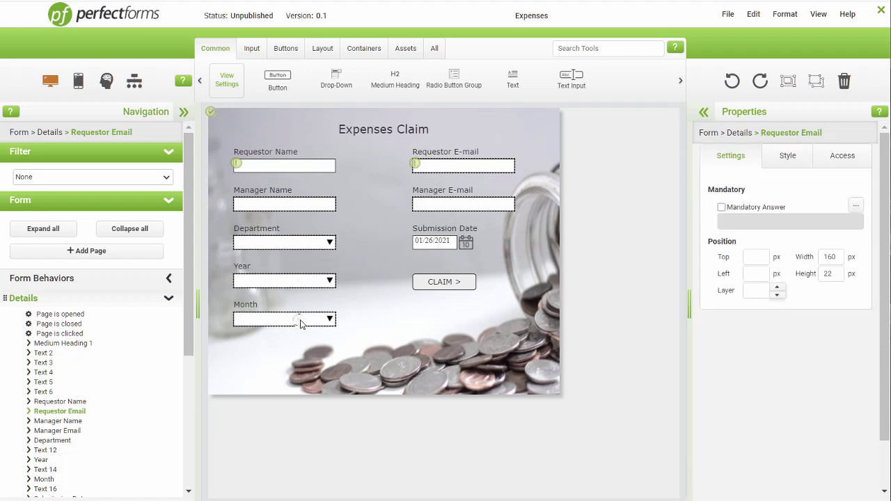
click(721, 207)
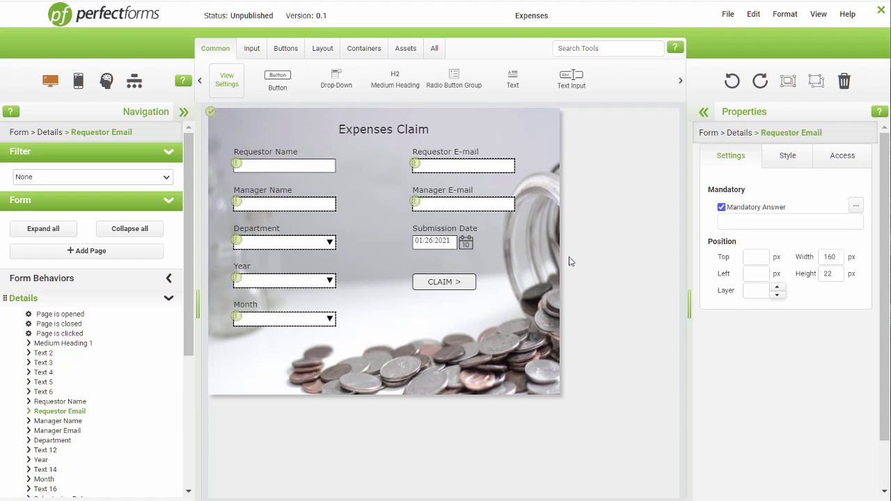
- Make the Claim Reference field on the Claim page mandatory
click(168, 298)
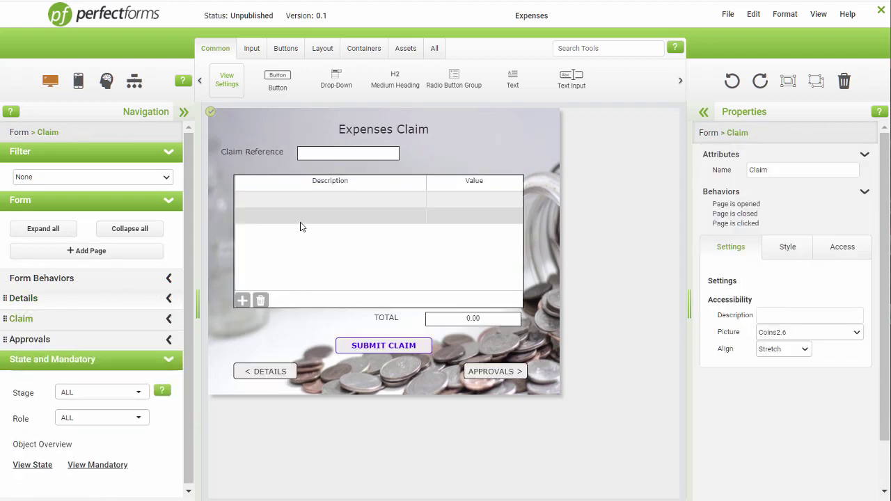
click(310, 155)
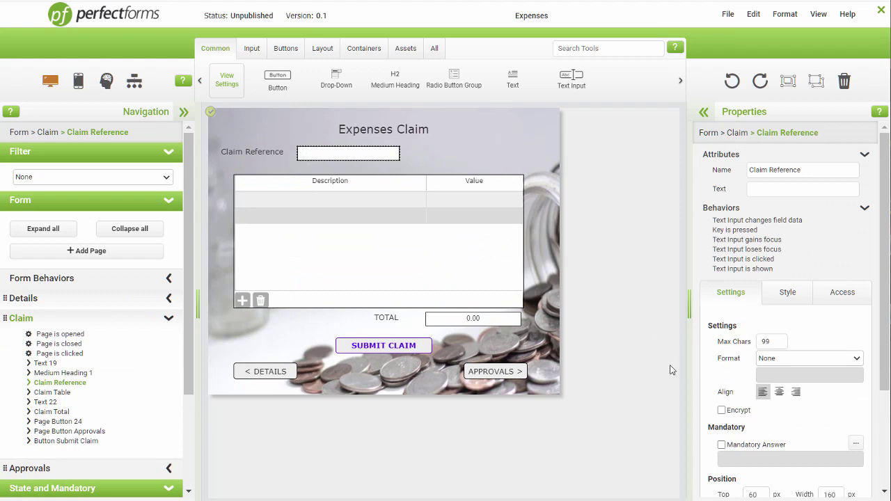
click(721, 444)
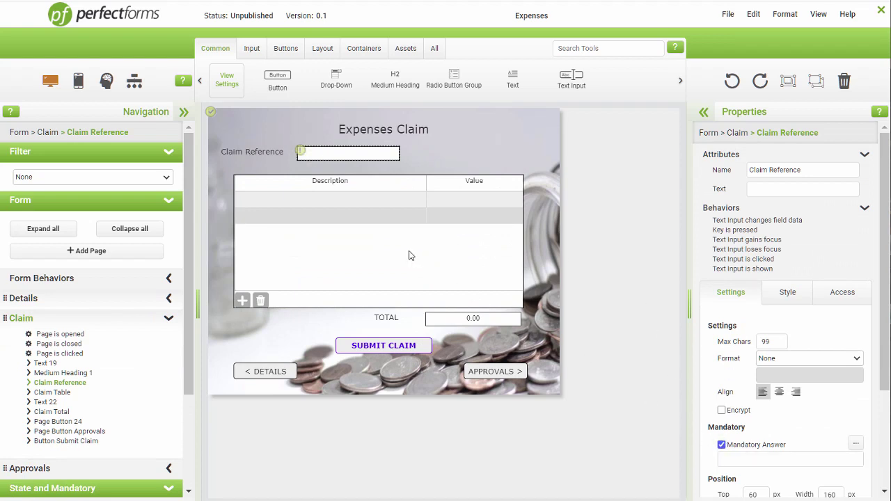
- Make the claim table with the Description and Value columns mandatory
click(410, 254)
scroll(750, 445, down, 2)
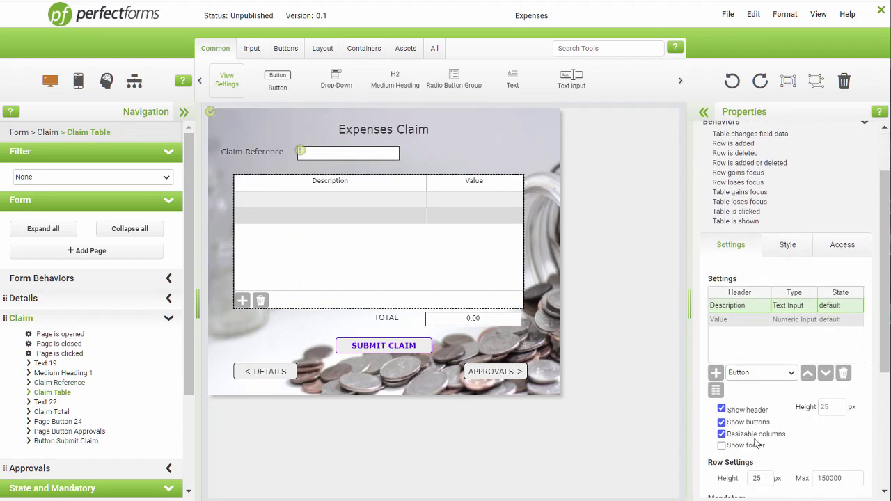
scroll(741, 451, down, 3)
scroll(742, 452, down, 1)
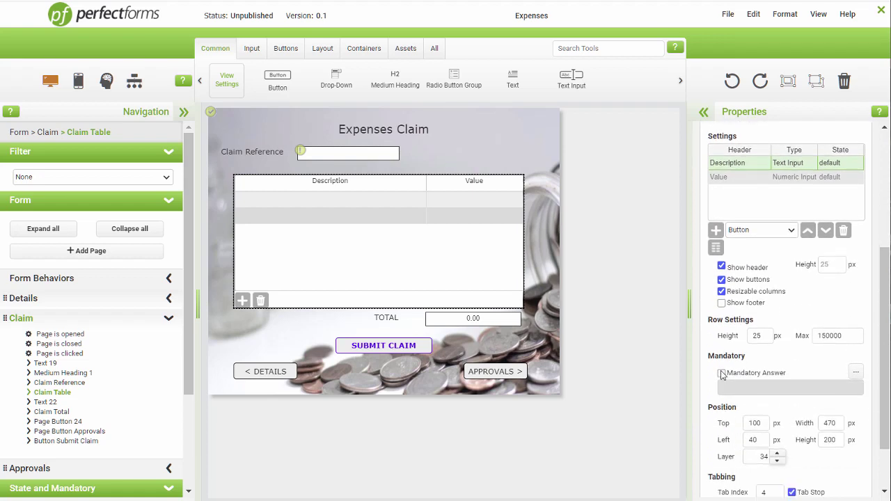
click(721, 373)
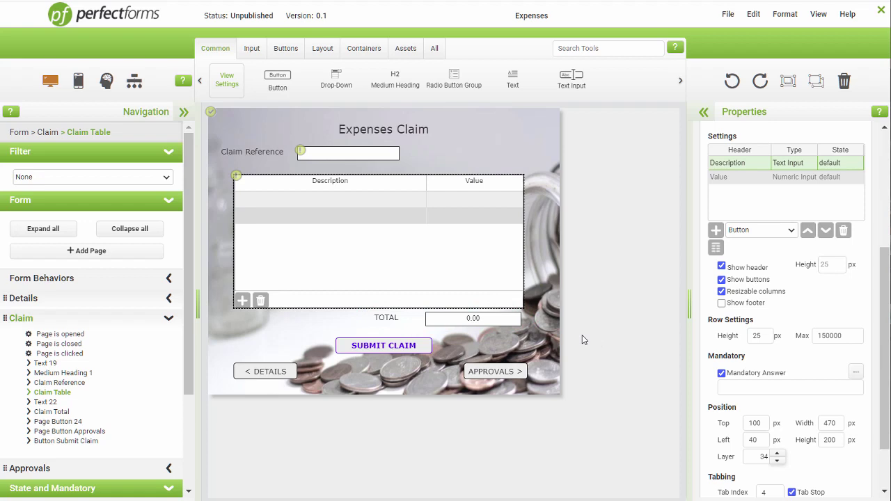
- On the Approvals page, make the Manager Decision drop-down mandatory for the Manager role at the Manager Decision stage
click(167, 320)
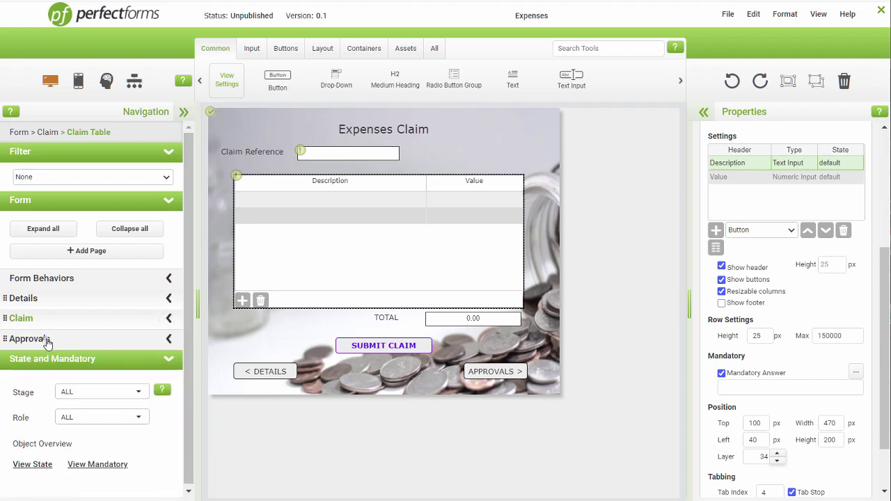
click(40, 337)
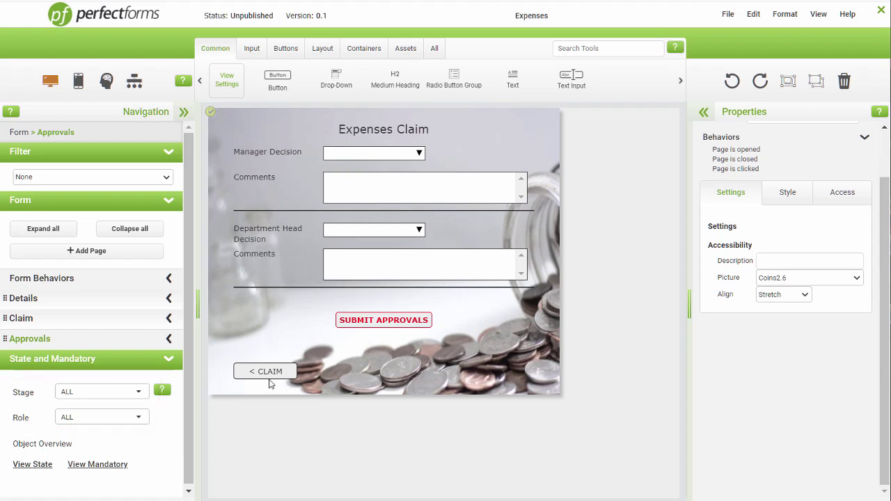
click(139, 392)
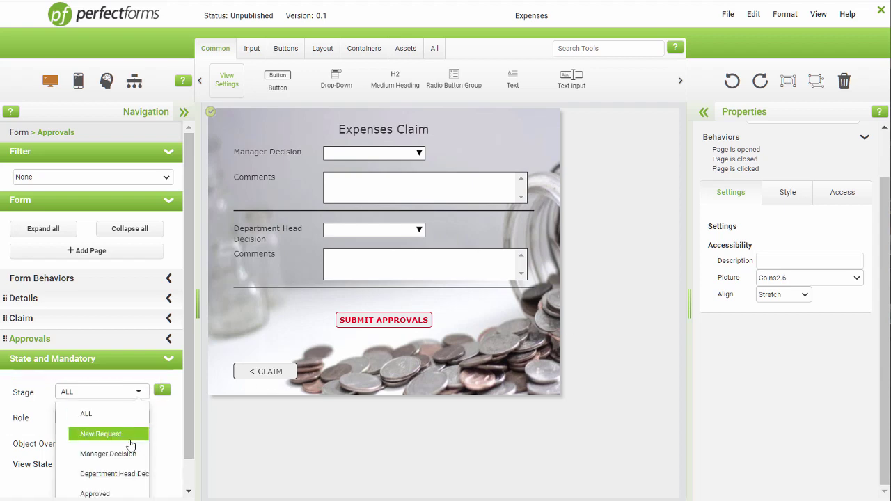
click(126, 455)
click(138, 419)
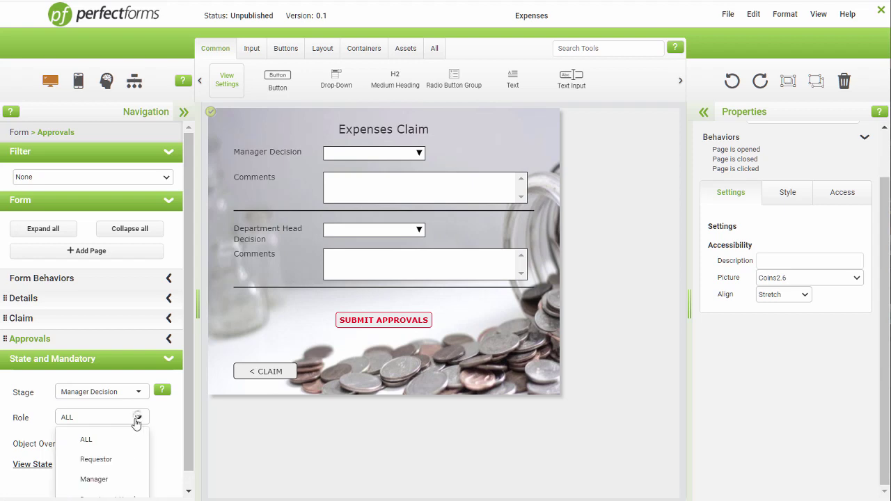
click(116, 479)
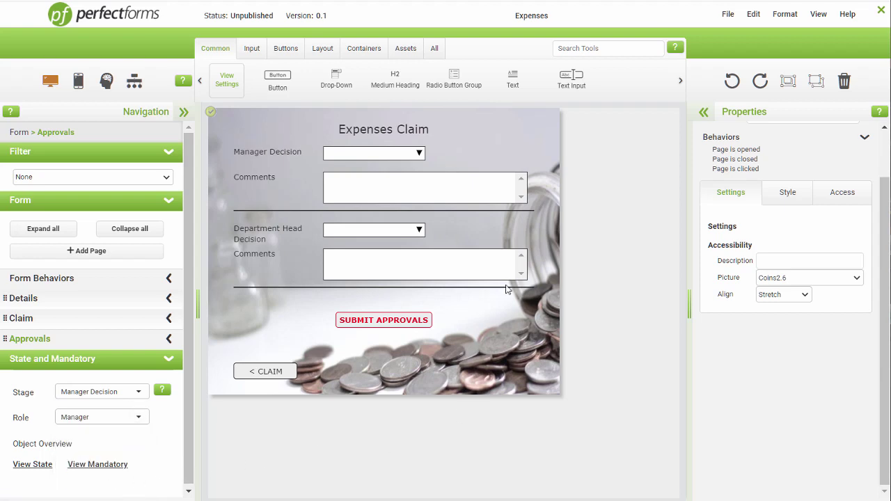
click(406, 154)
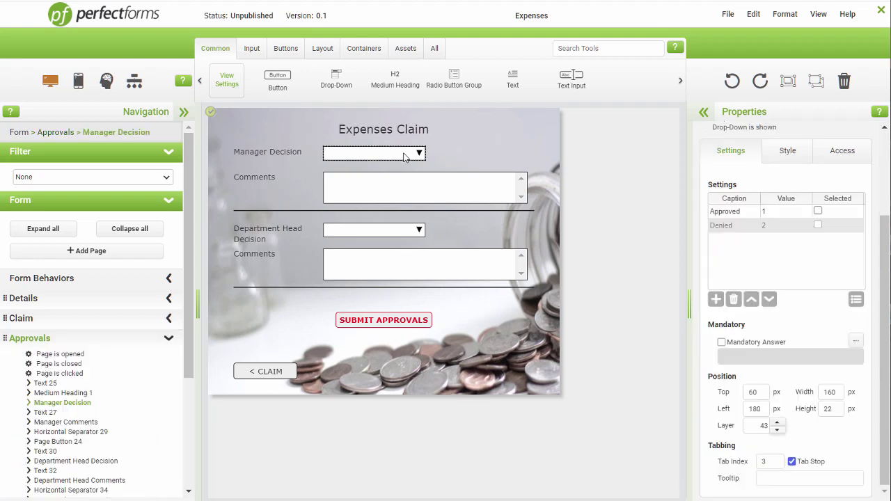
click(721, 341)
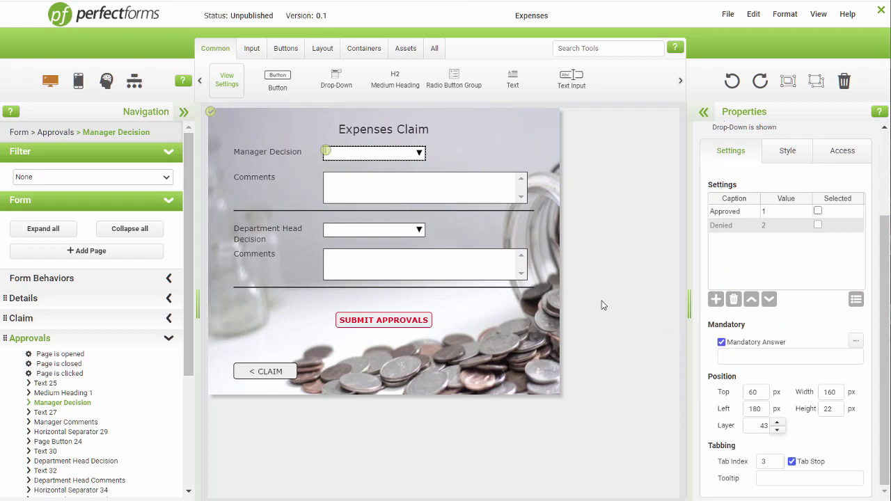
- Make the Department Head Decision drop-down mandatory for the Department Head role at the Department Head Decision stage
click(168, 341)
click(141, 391)
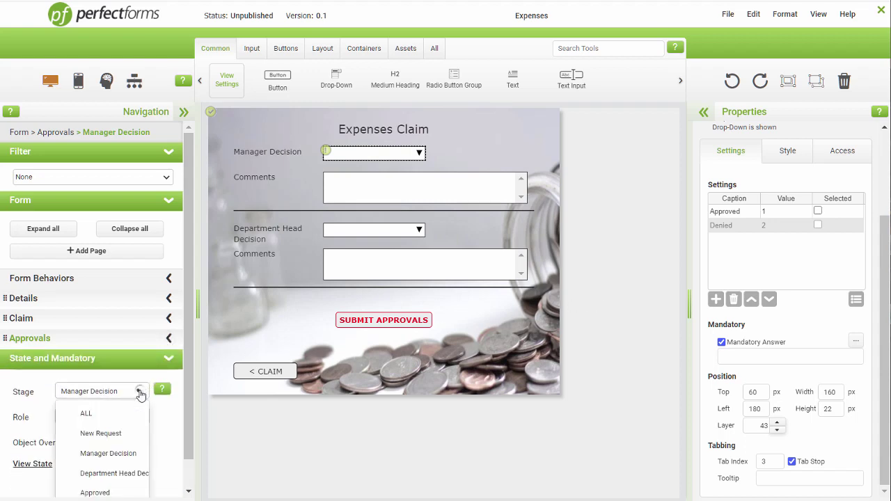
click(125, 473)
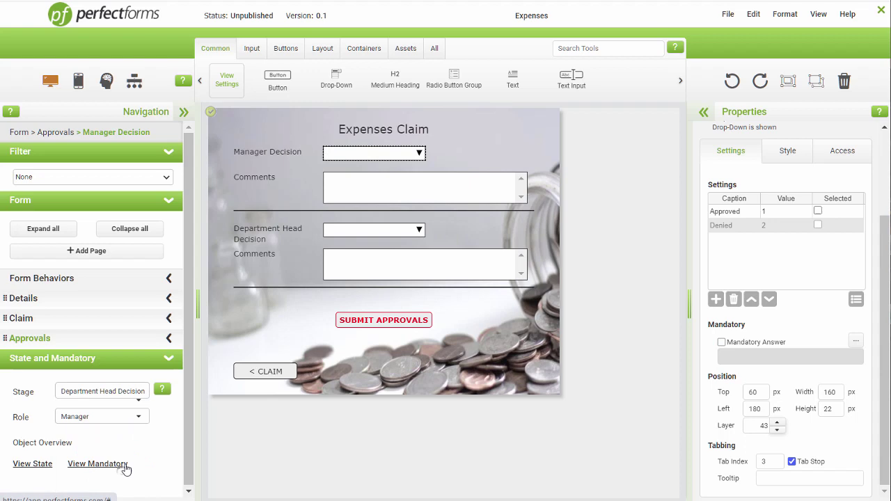
click(139, 417)
scroll(126, 446, down, 1)
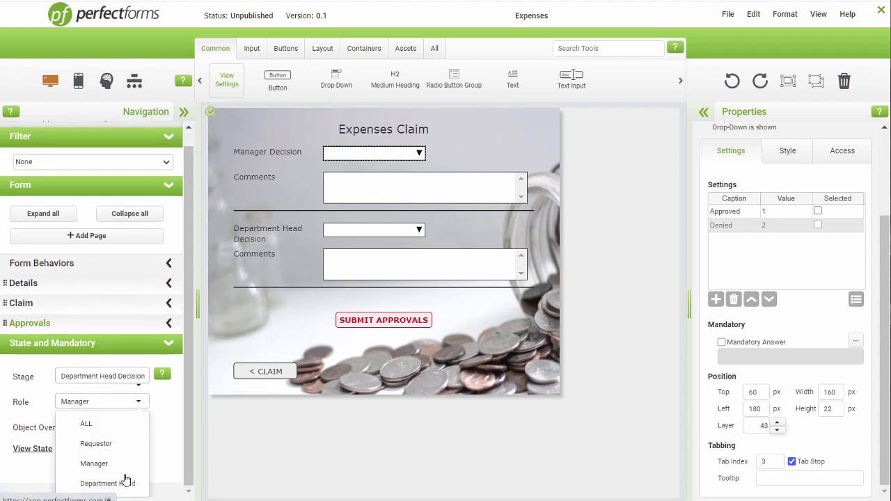
click(126, 482)
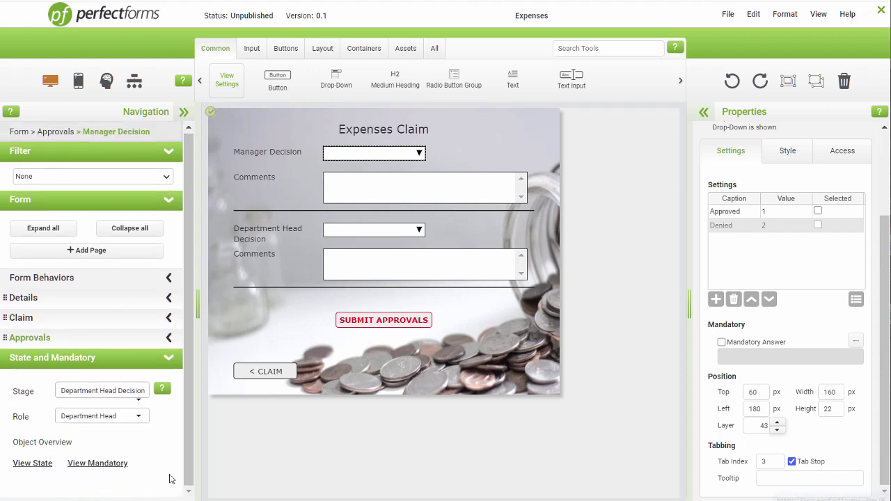
click(366, 231)
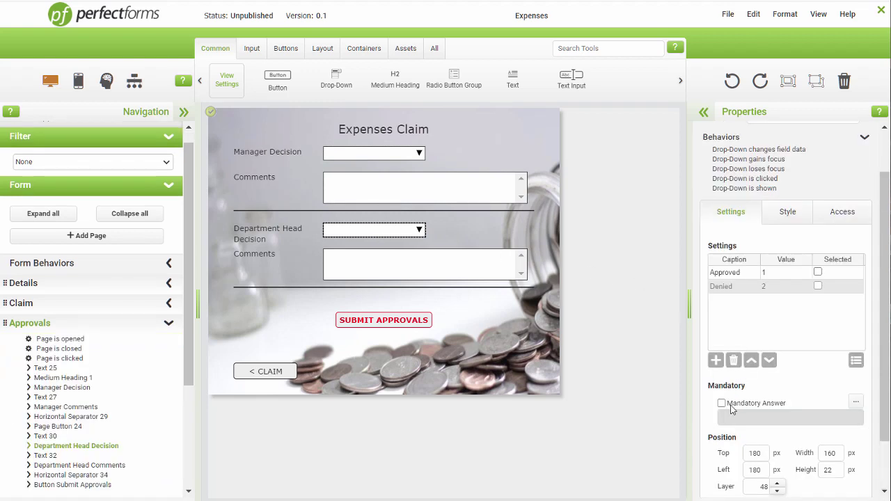
click(722, 404)
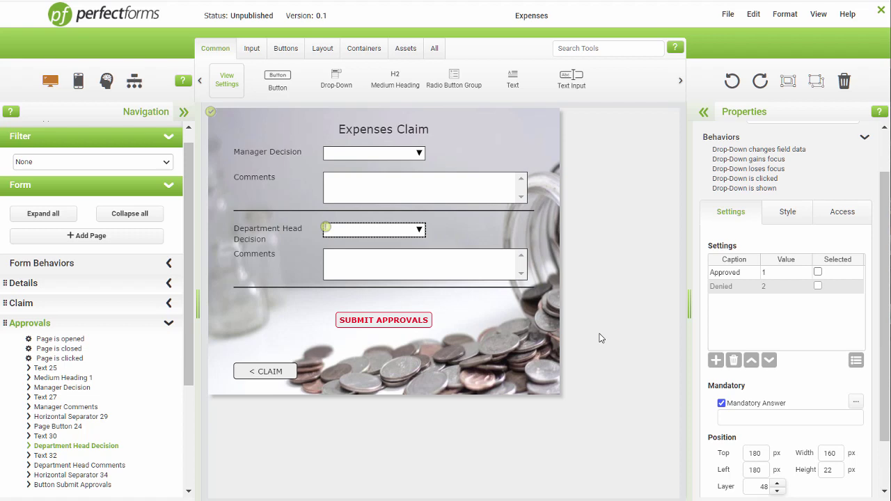
- Review the mandatory objects overview for the Department Head role at the Department Head Decision stage, through to the Approvals objects
click(169, 325)
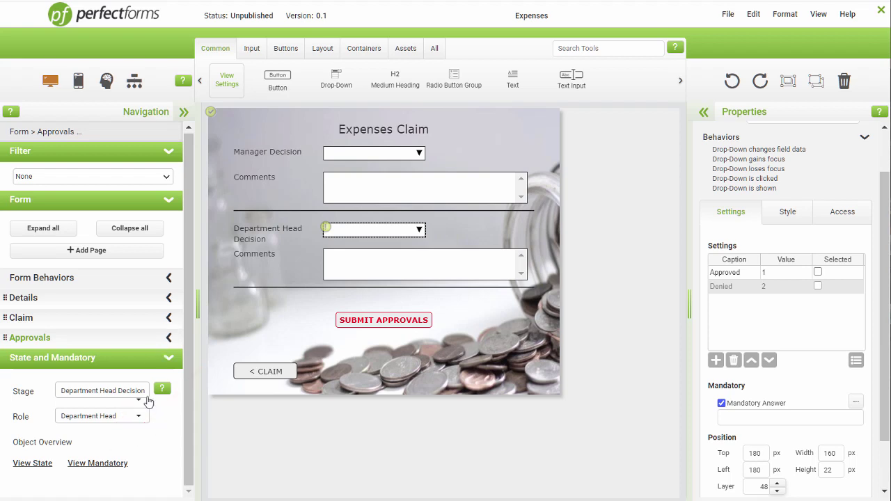
click(92, 465)
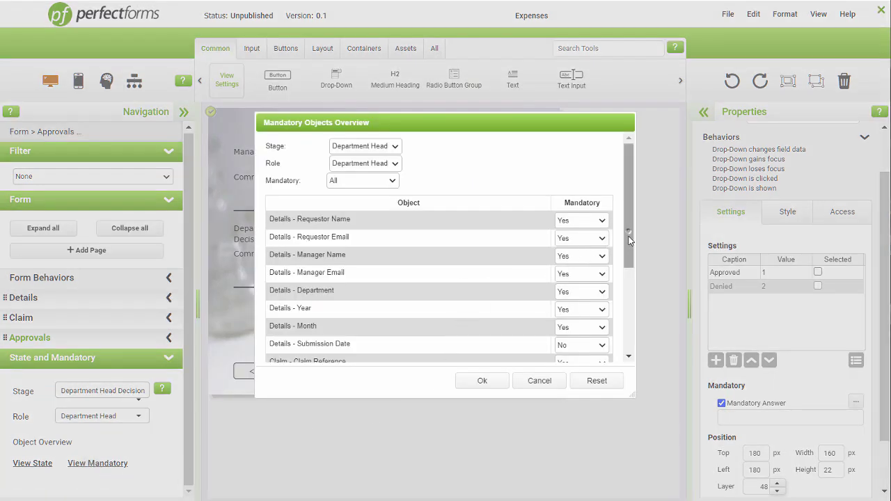
drag(628, 238, 629, 332)
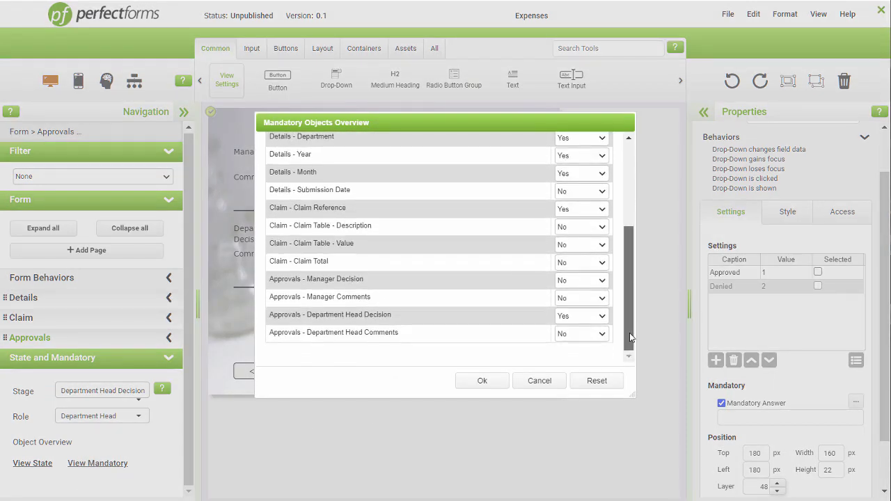
click(474, 385)
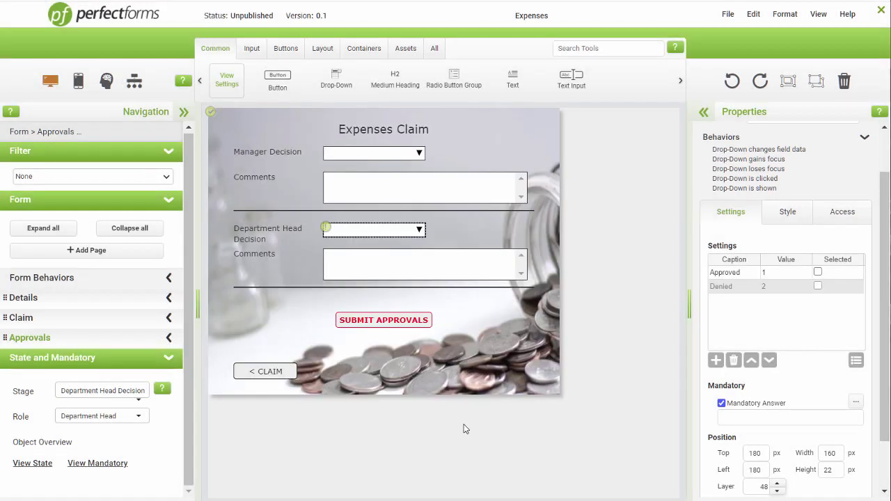